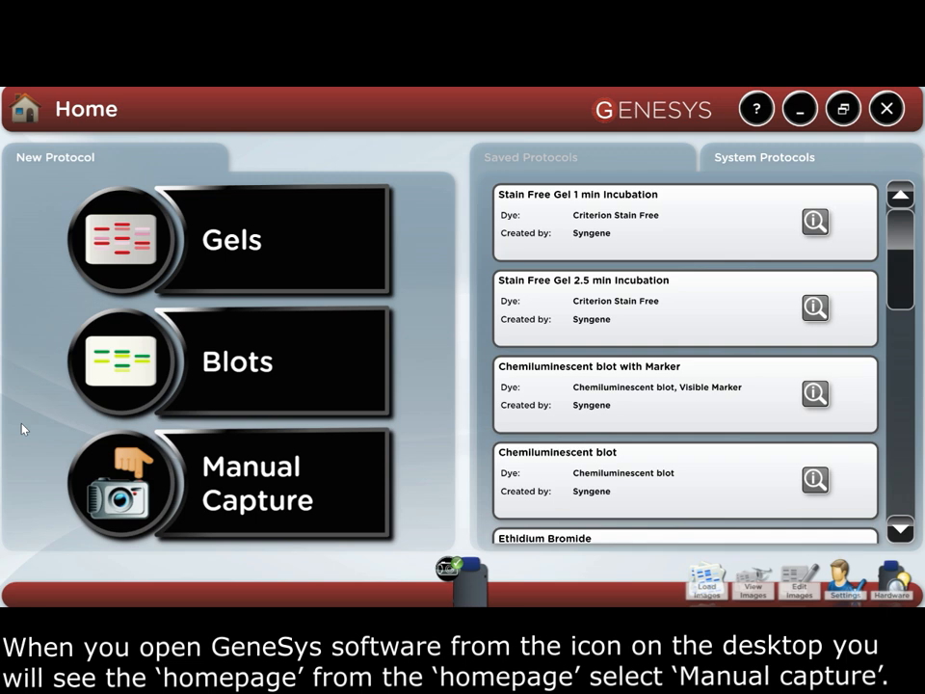
# Start a manual capture lit by the TLUM - Mid Wave transilluminator
pyautogui.click(256, 485)
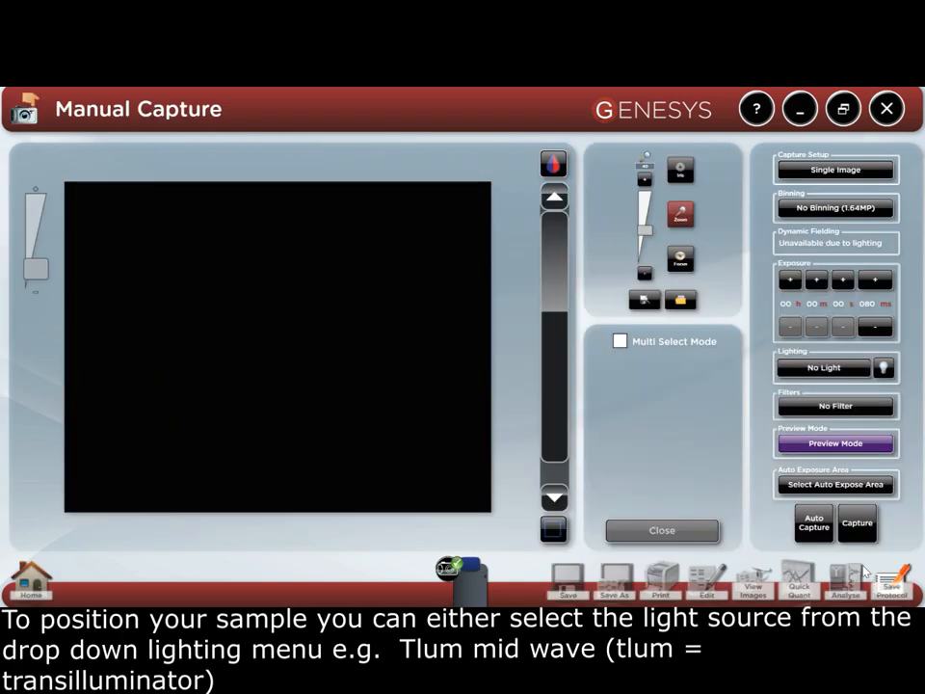
pyautogui.click(815, 367)
pyautogui.scroll(-5, 892, 305)
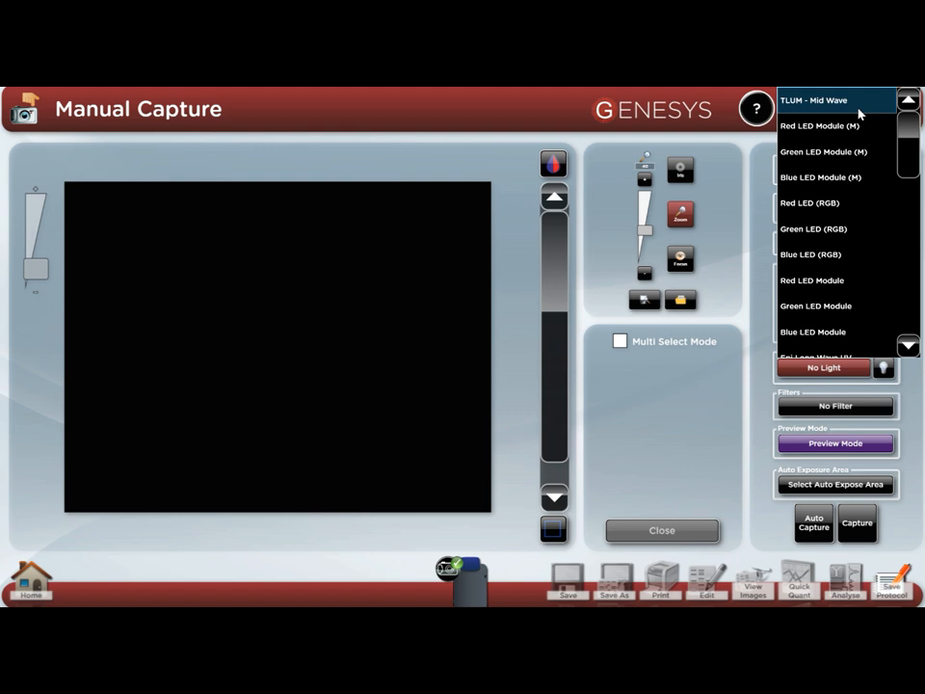
pyautogui.click(858, 110)
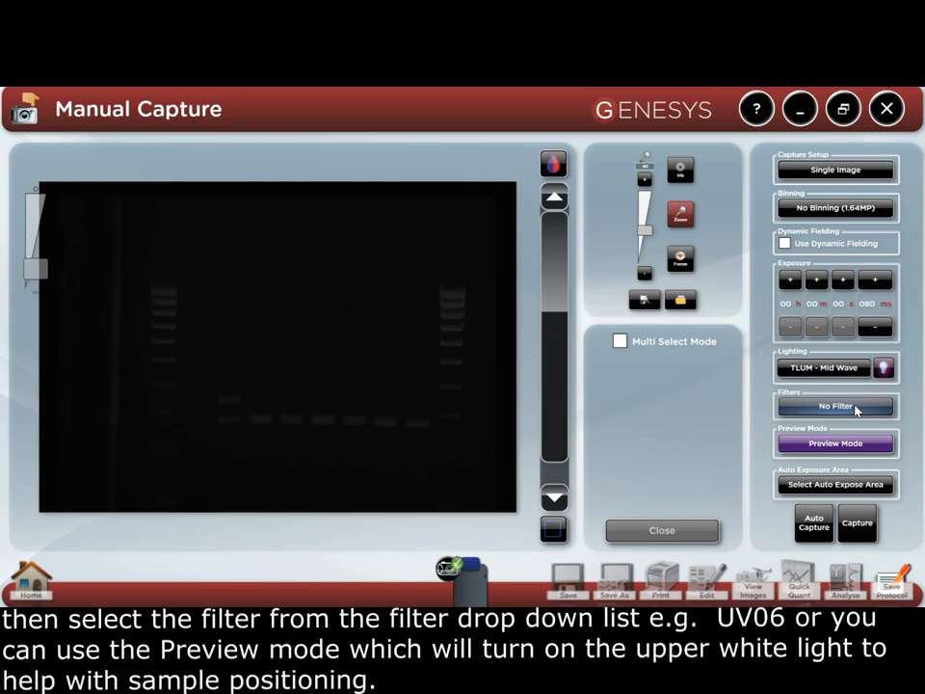
# Select the UV06 emission filter and toggle Preview Mode on and back off
pyautogui.click(856, 409)
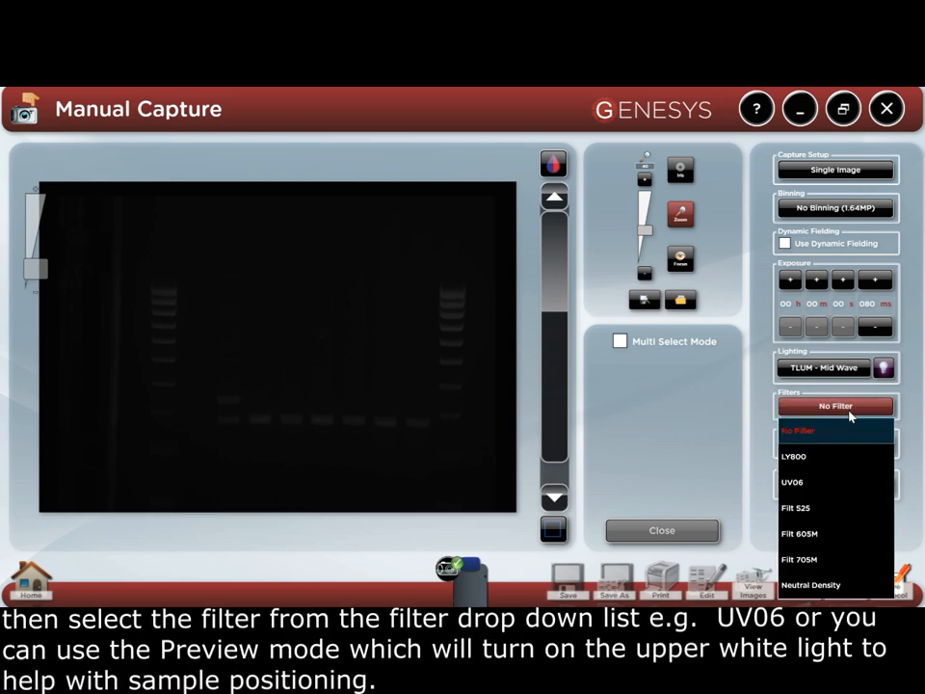
pyautogui.click(812, 484)
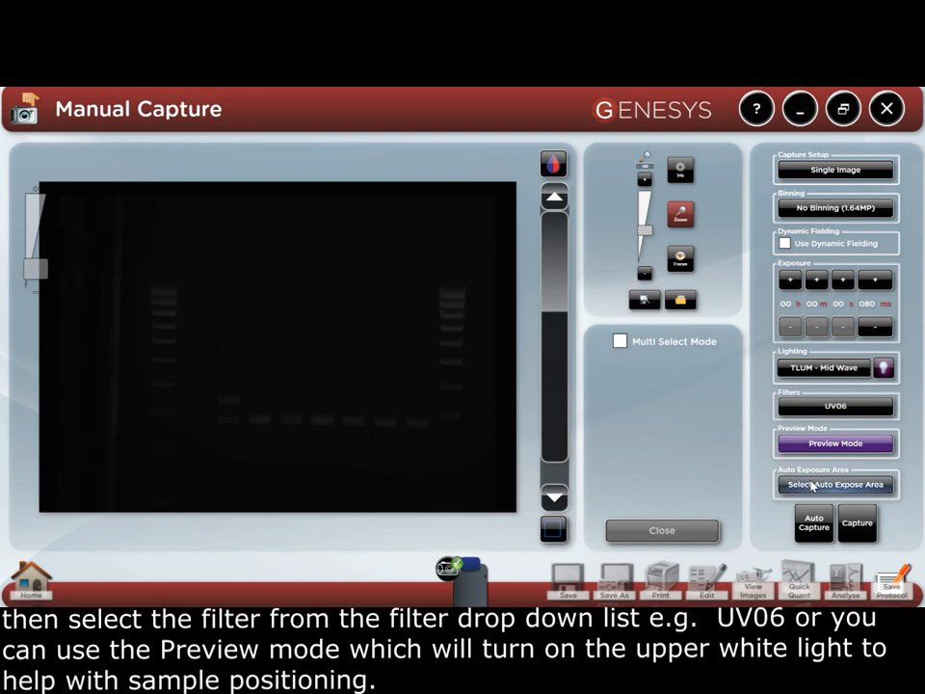
pyautogui.click(807, 443)
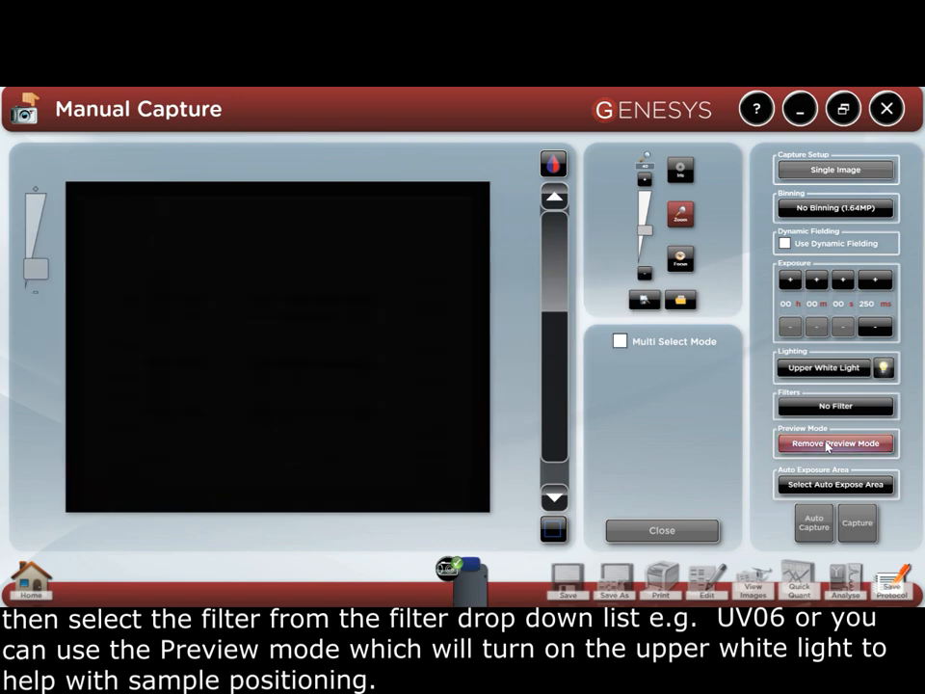
pyautogui.click(826, 444)
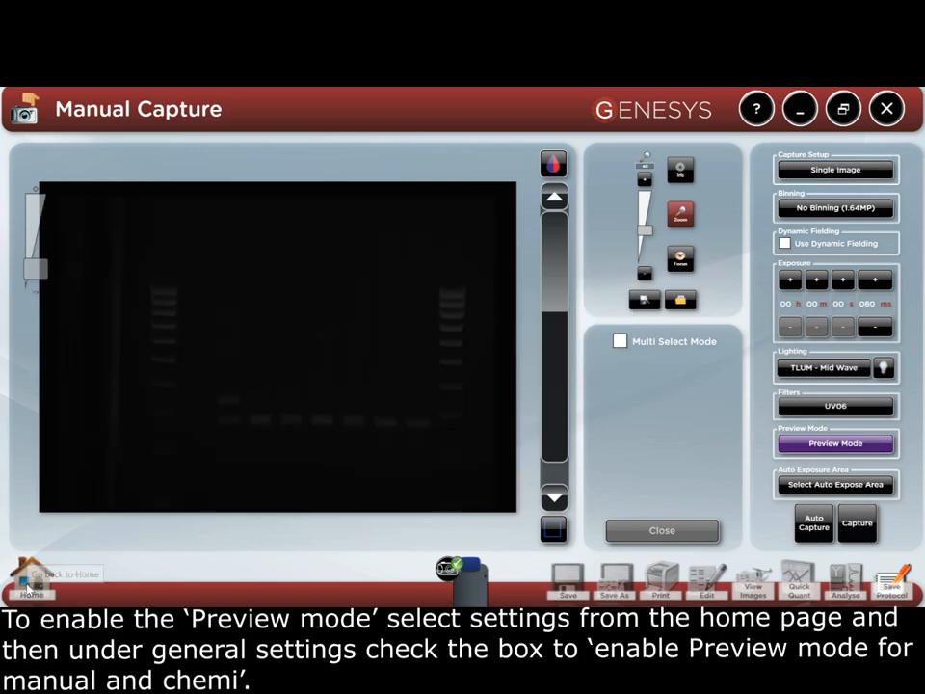
pyautogui.click(29, 585)
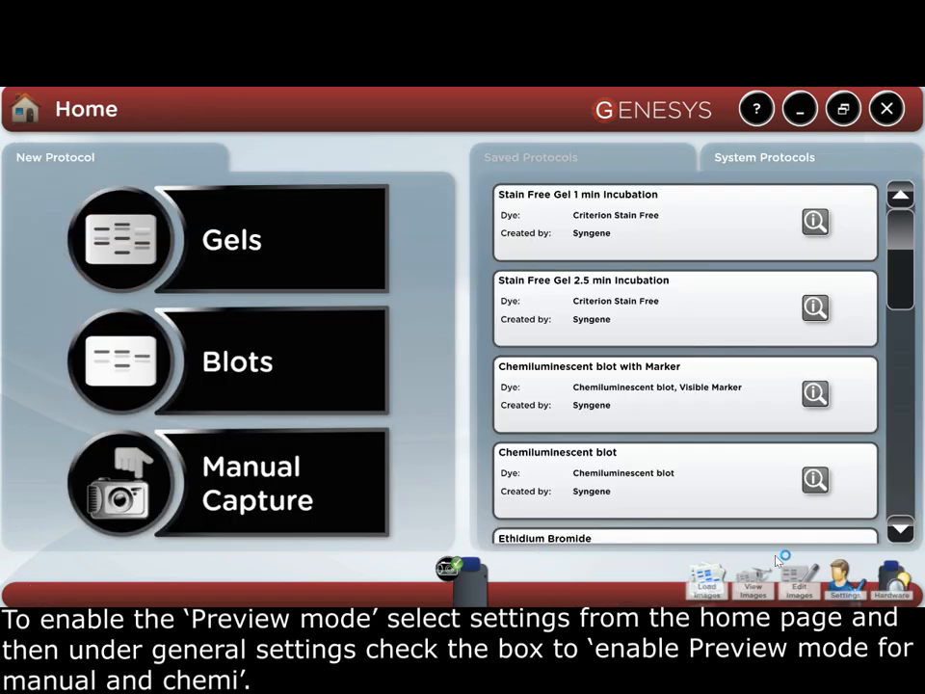
pyautogui.click(840, 582)
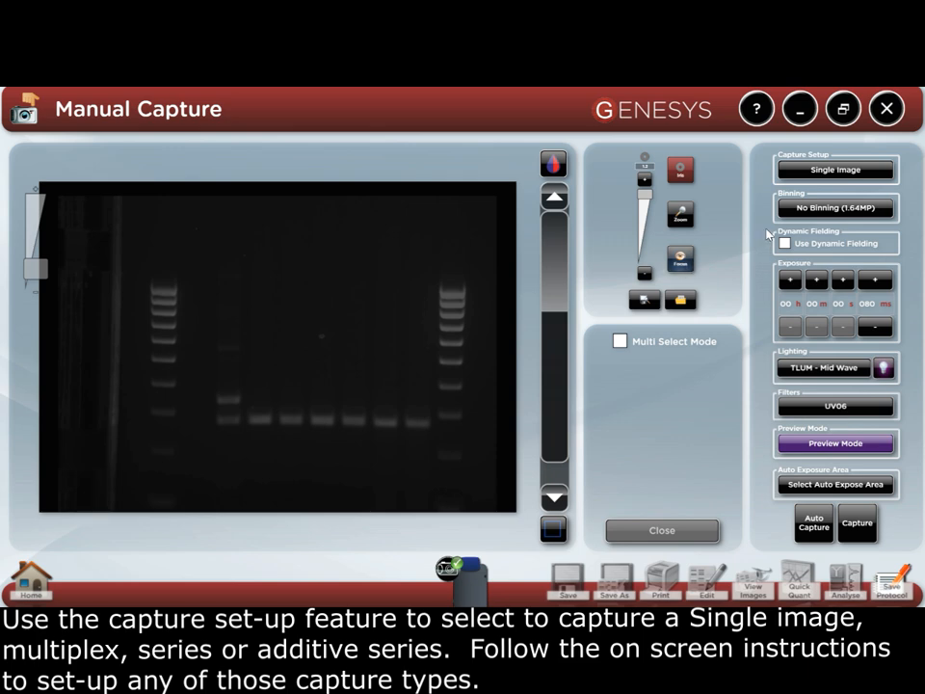
# Keep Single Image capture and No Binning (1.64MP), and tick Use Dynamic Fielding
pyautogui.click(834, 169)
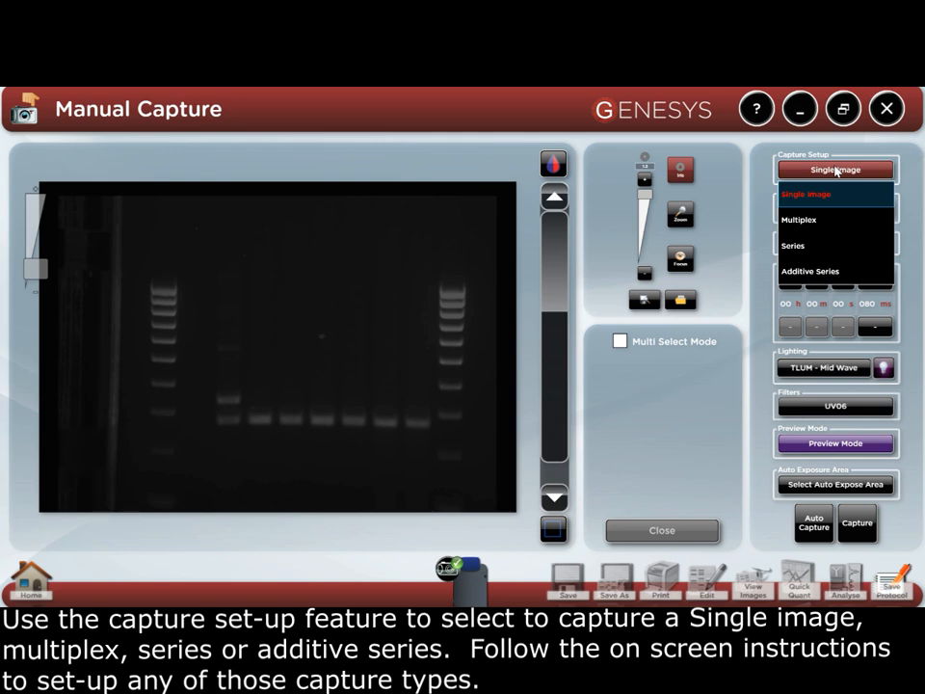
pyautogui.click(834, 170)
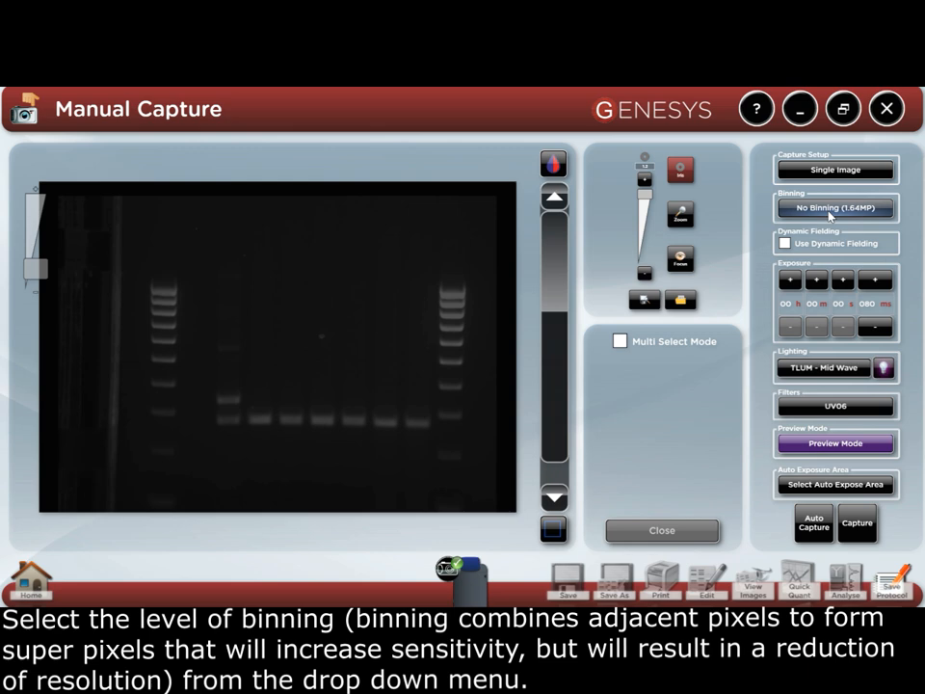
pyautogui.click(829, 209)
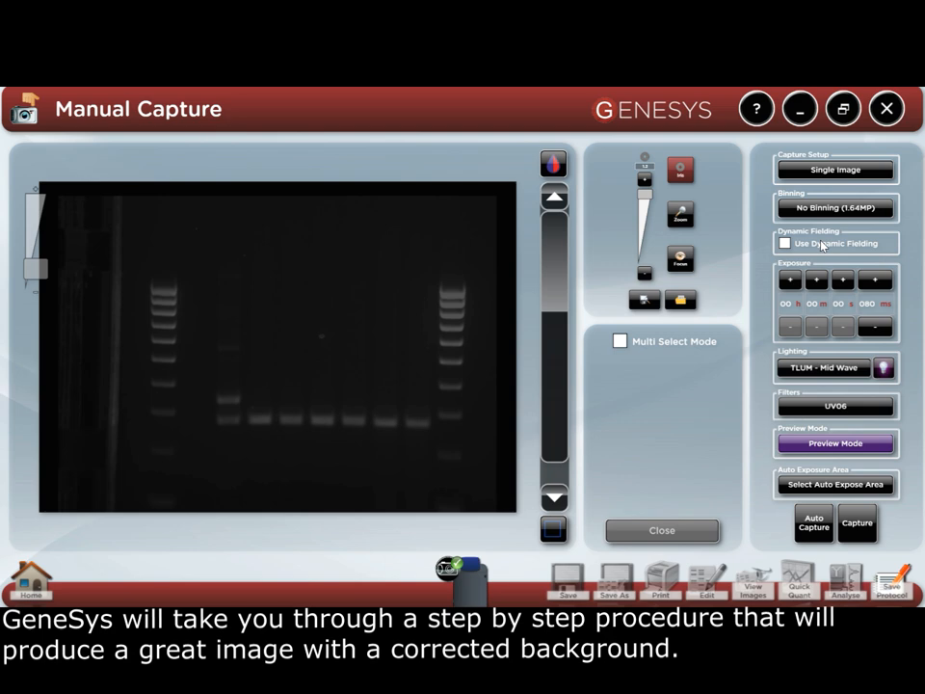
pyautogui.click(821, 244)
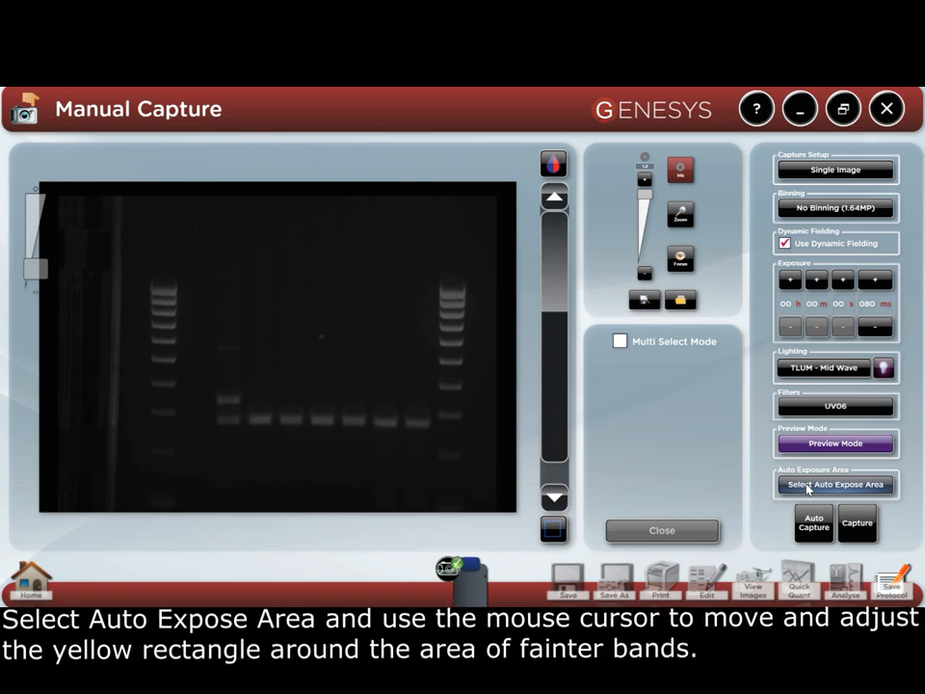
# Fit the yellow auto-expose rectangle over the faint upper bands and set exposure to 100 ms
pyautogui.click(807, 485)
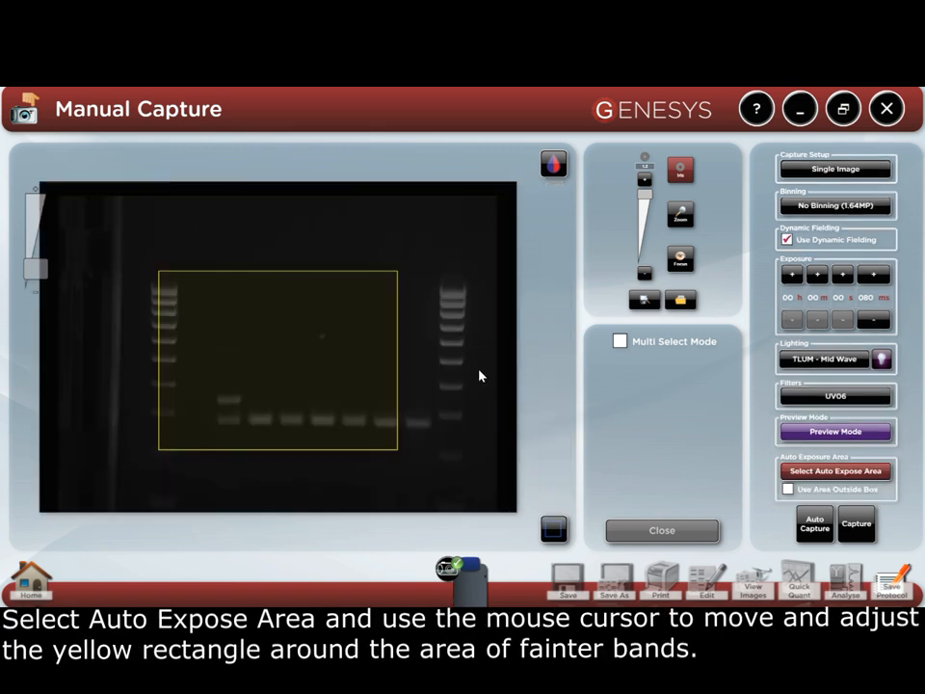
pyautogui.click(396, 273)
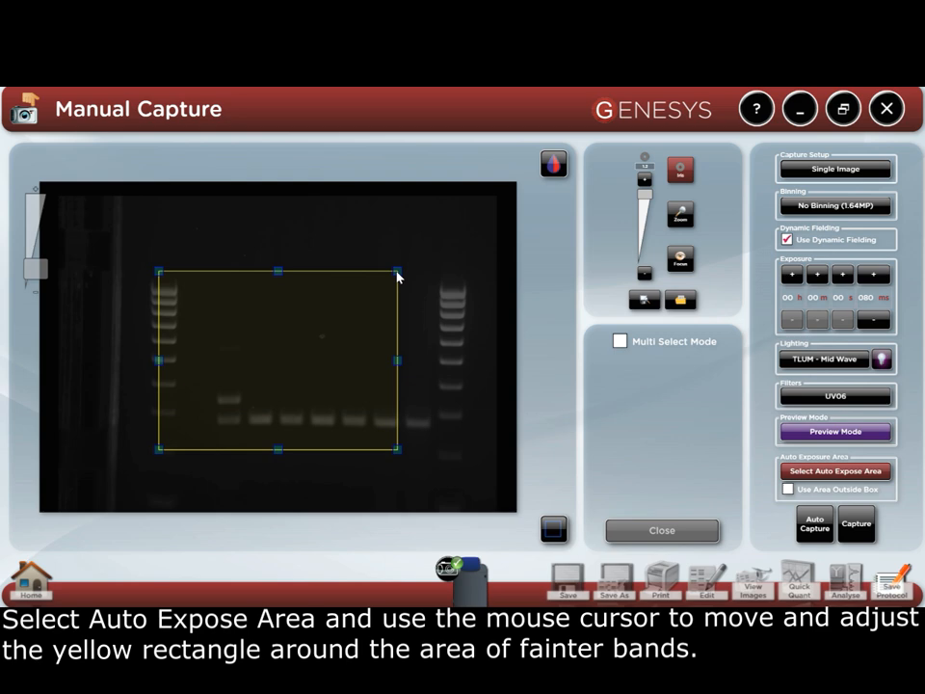
pyautogui.moveTo(397, 273); pyautogui.dragTo(381, 308)
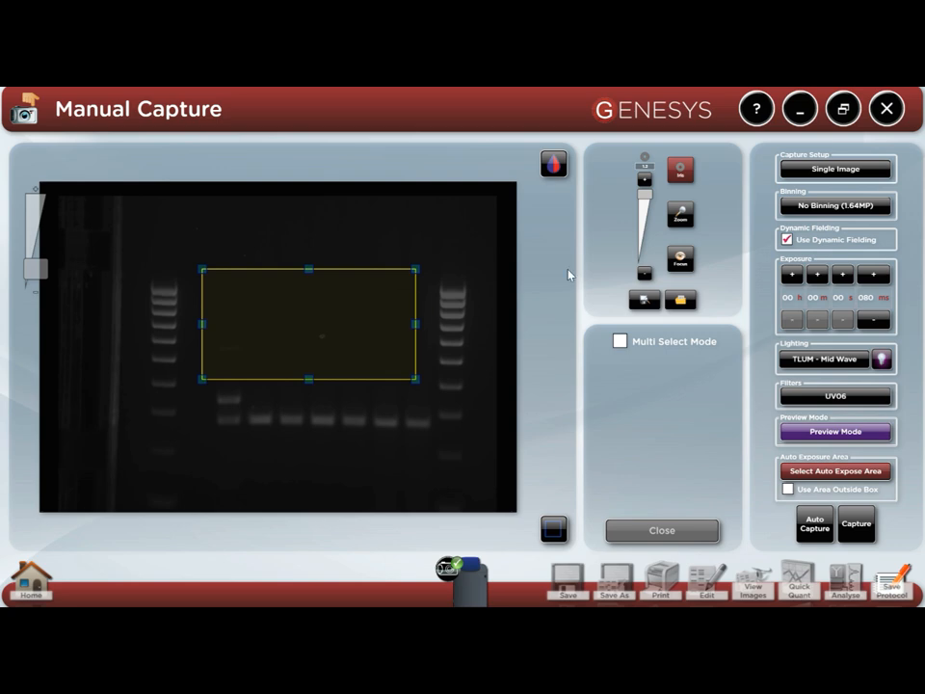
pyautogui.click(866, 298)
pyautogui.write('100')
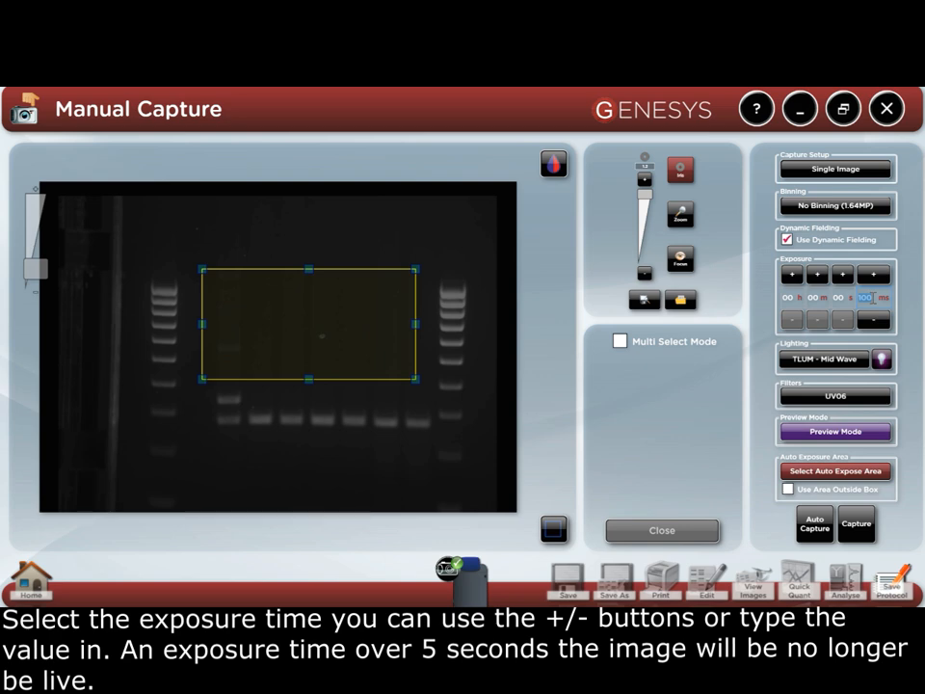
# Capture Image1 at 100 ms, highlight saturated areas, and set the histogram white level to 15578
pyautogui.click(864, 531)
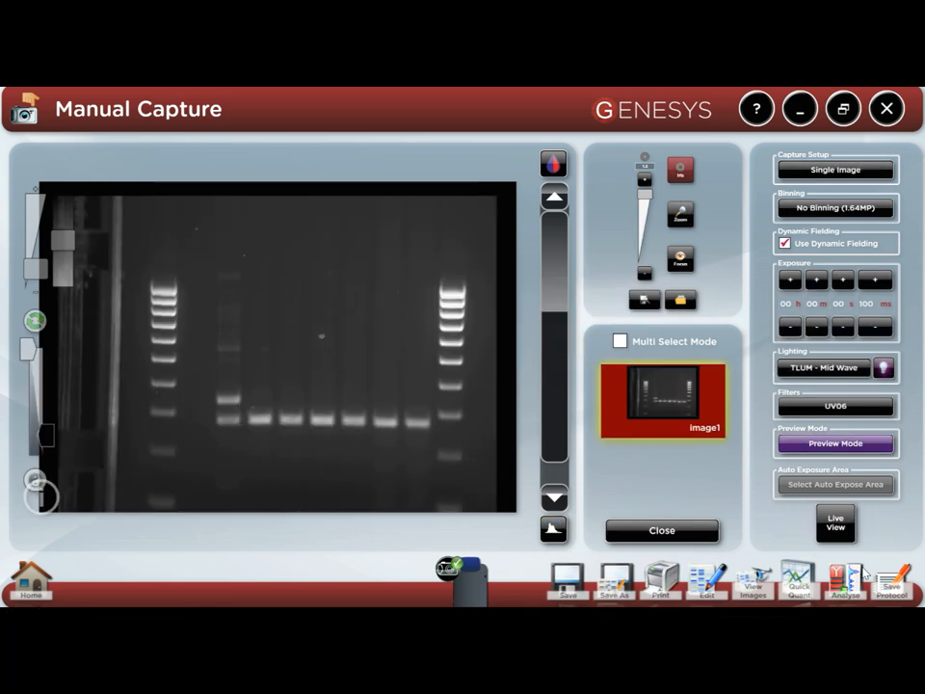
pyautogui.click(555, 164)
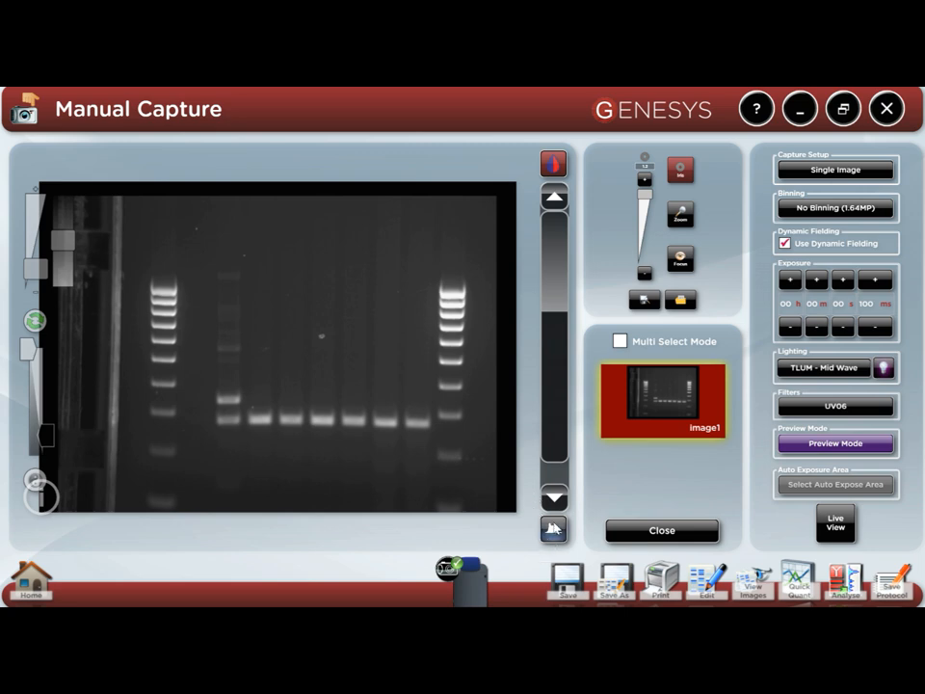
pyautogui.click(553, 526)
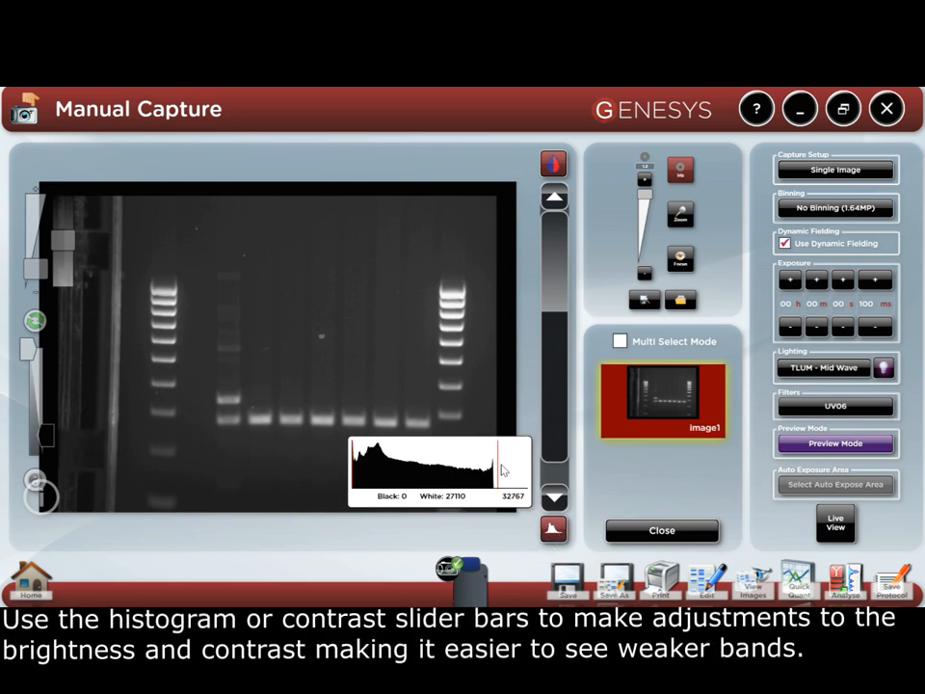
pyautogui.moveTo(496, 461); pyautogui.dragTo(414, 452)
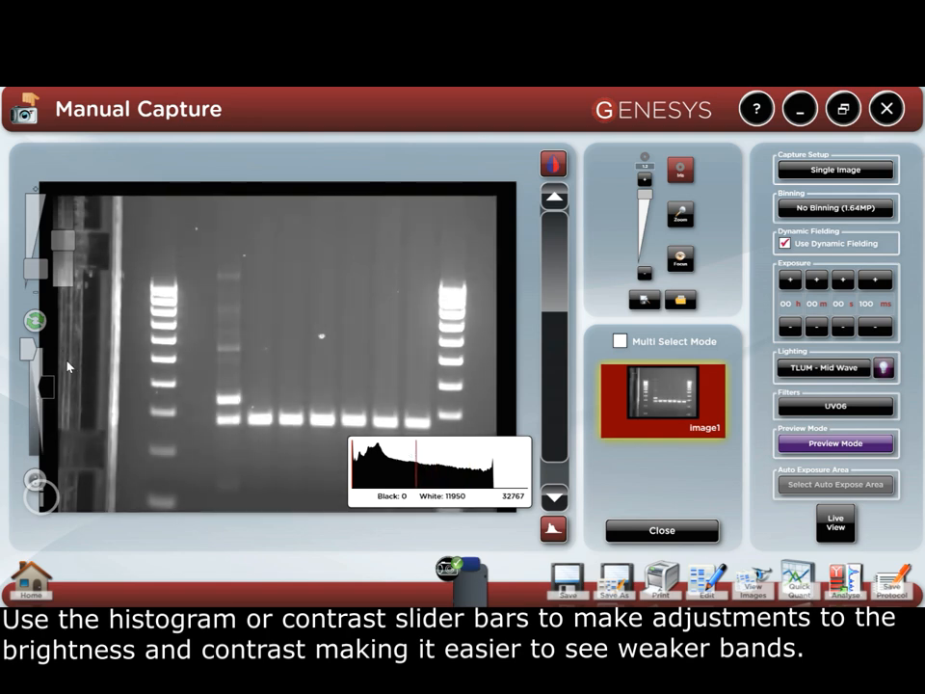
pyautogui.moveTo(48, 386)
pyautogui.moveTo(48, 386)
pyautogui.mouseDown()
pyautogui.moveTo(46, 417)
pyautogui.moveTo(45, 401)
pyautogui.mouseUp()
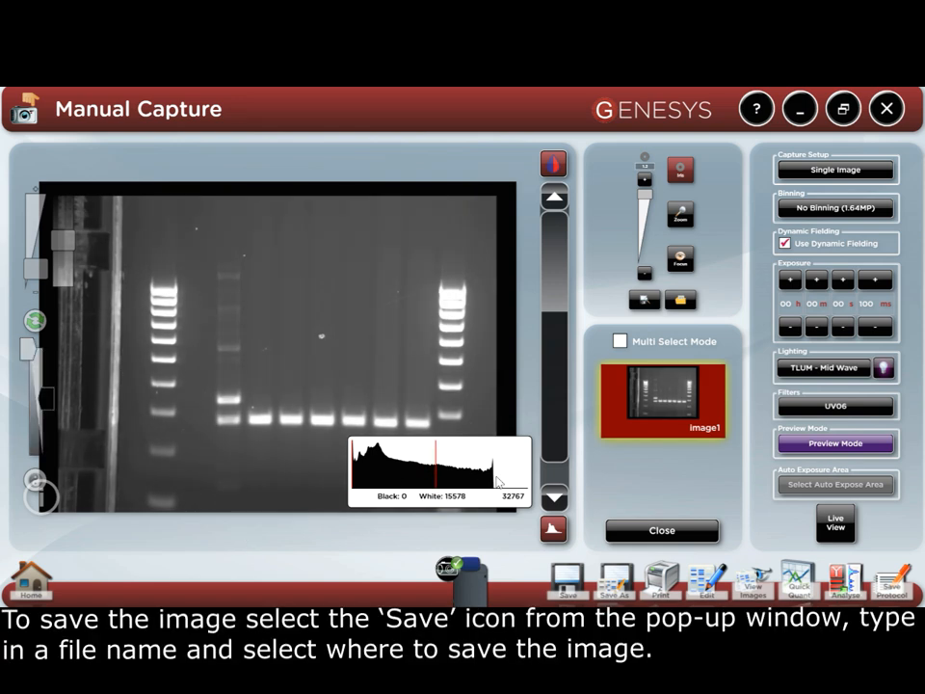
# Close the histogram and save the image to the Desktop as 'DNA gel 100bp' (.sgd)
pyautogui.click(557, 531)
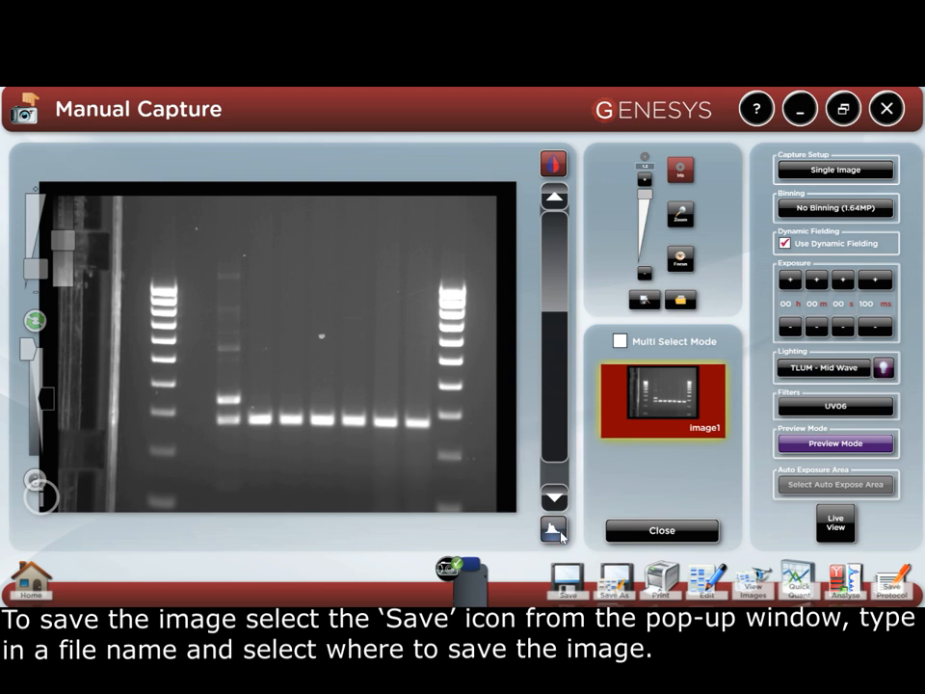
pyautogui.click(574, 585)
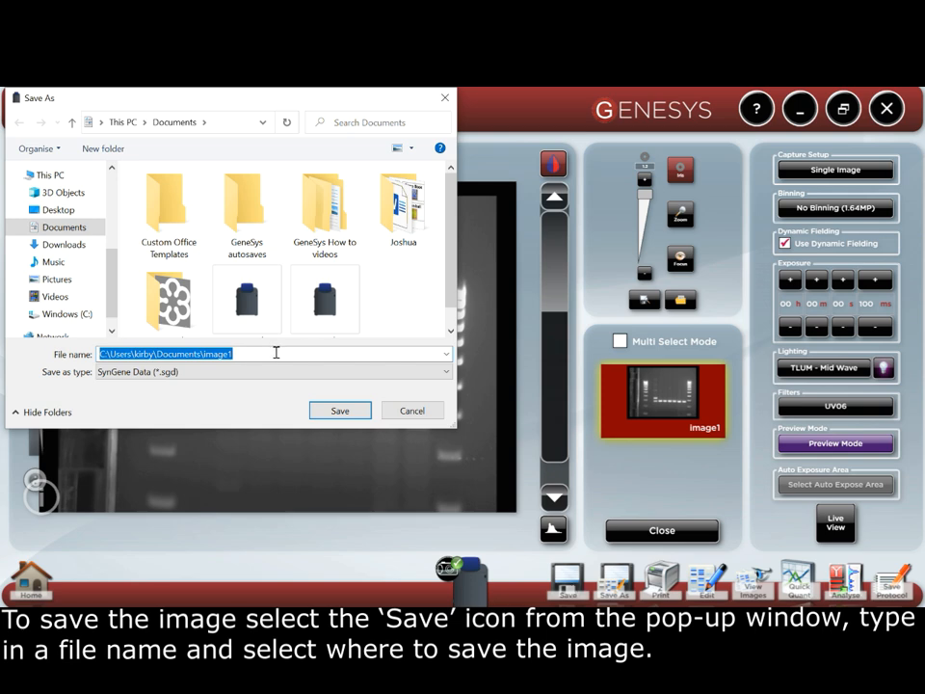
pyautogui.press('BackSpace')
pyautogui.write('D')
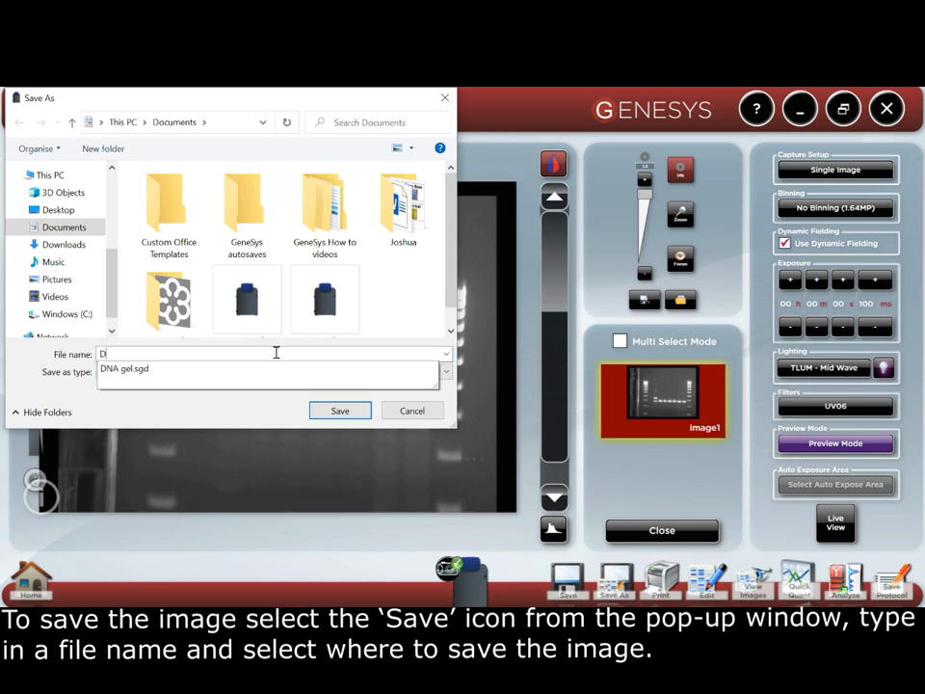
pyautogui.write('NA gel')
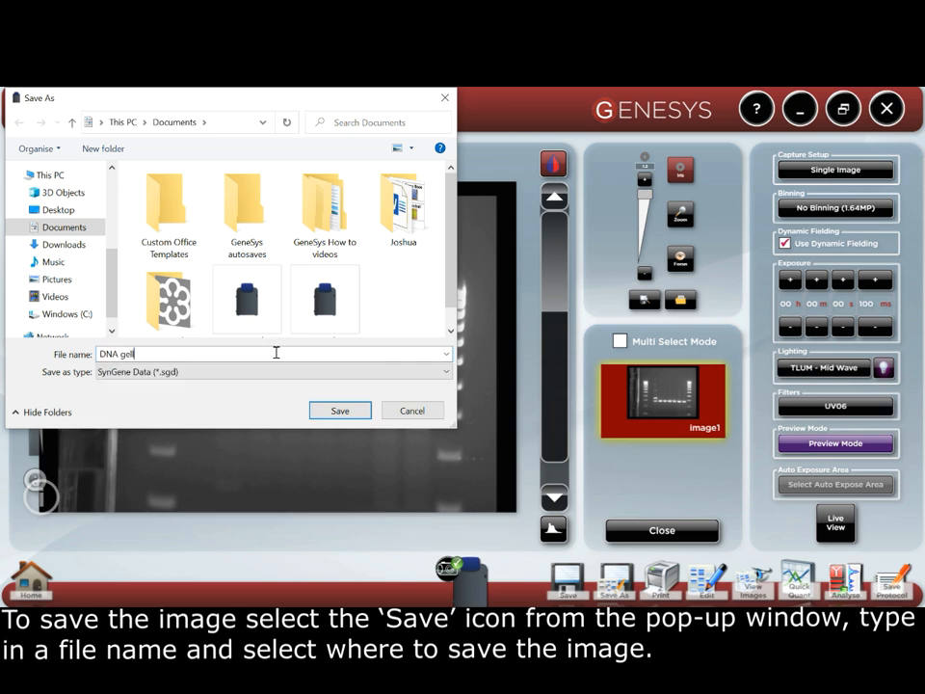
pyautogui.write(' 100bp')
pyautogui.click(35, 212)
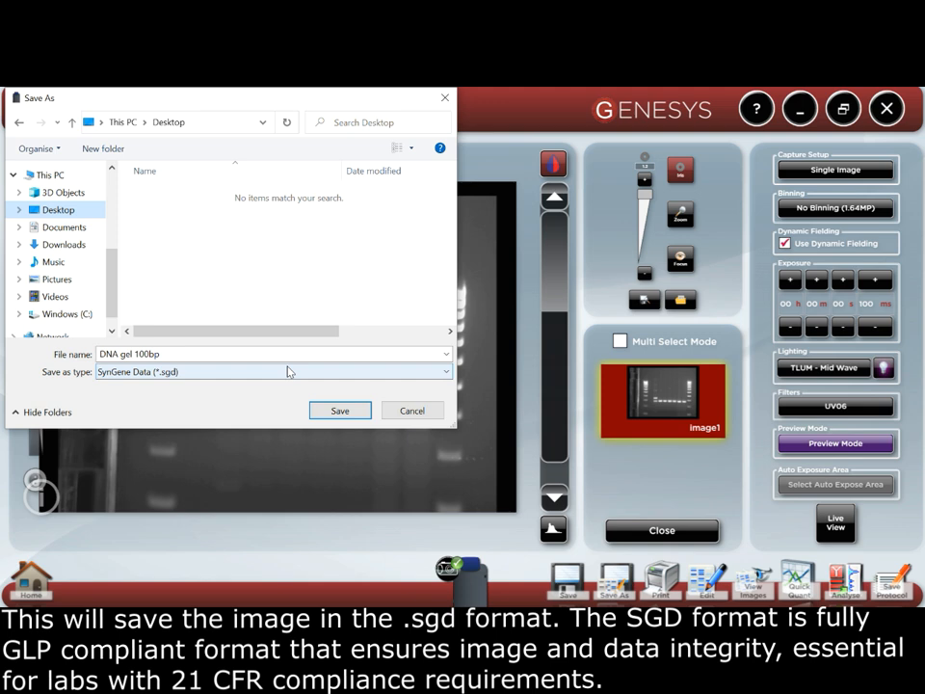
pyautogui.click(353, 410)
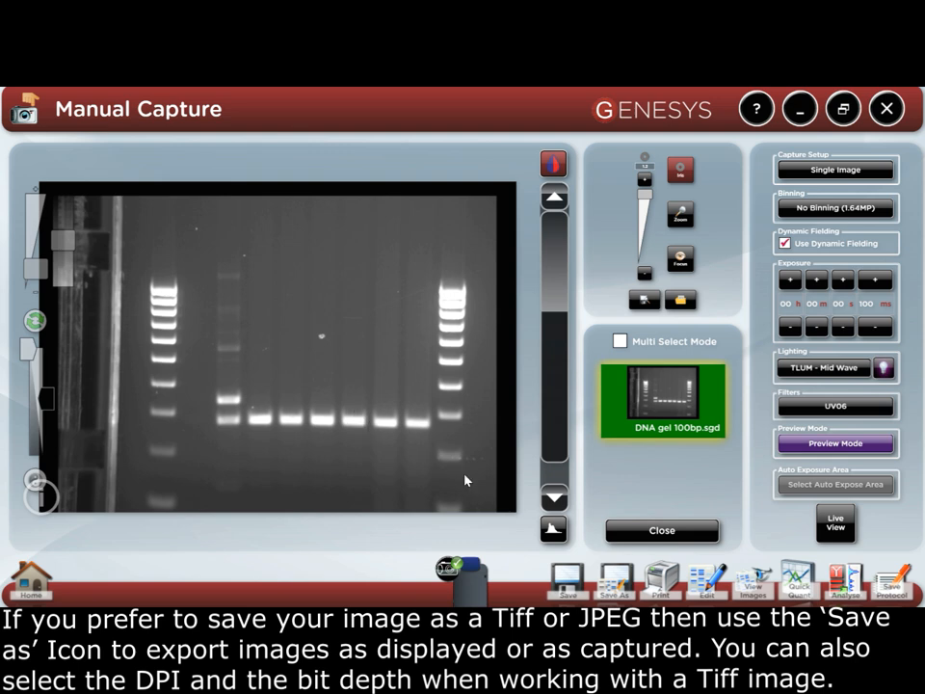
# Export the DNA gel 100bp image as displayed, keeping resolution at 96 dpi
pyautogui.click(618, 582)
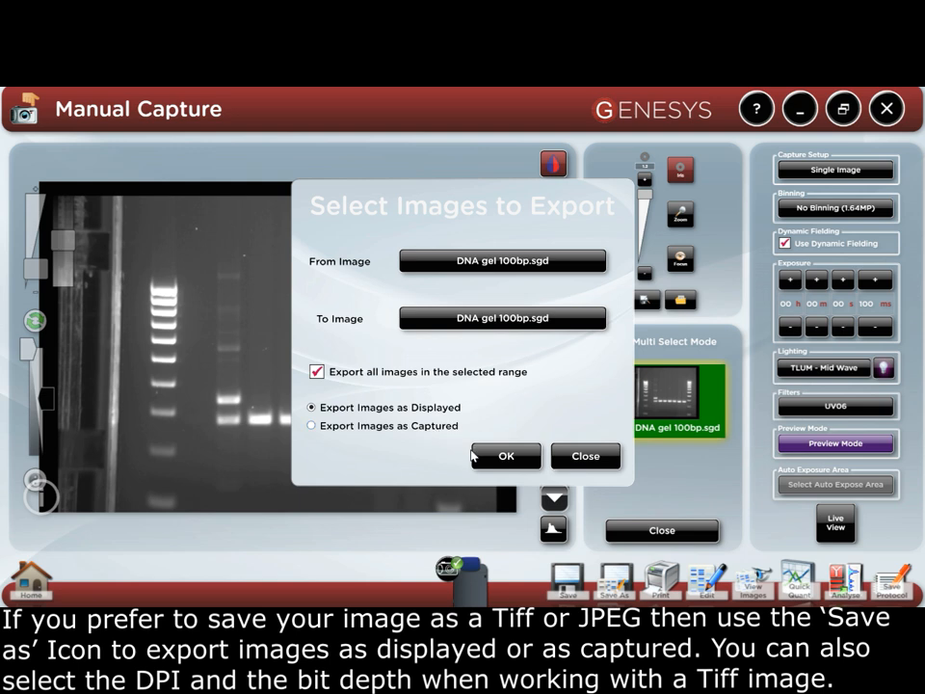
pyautogui.click(505, 456)
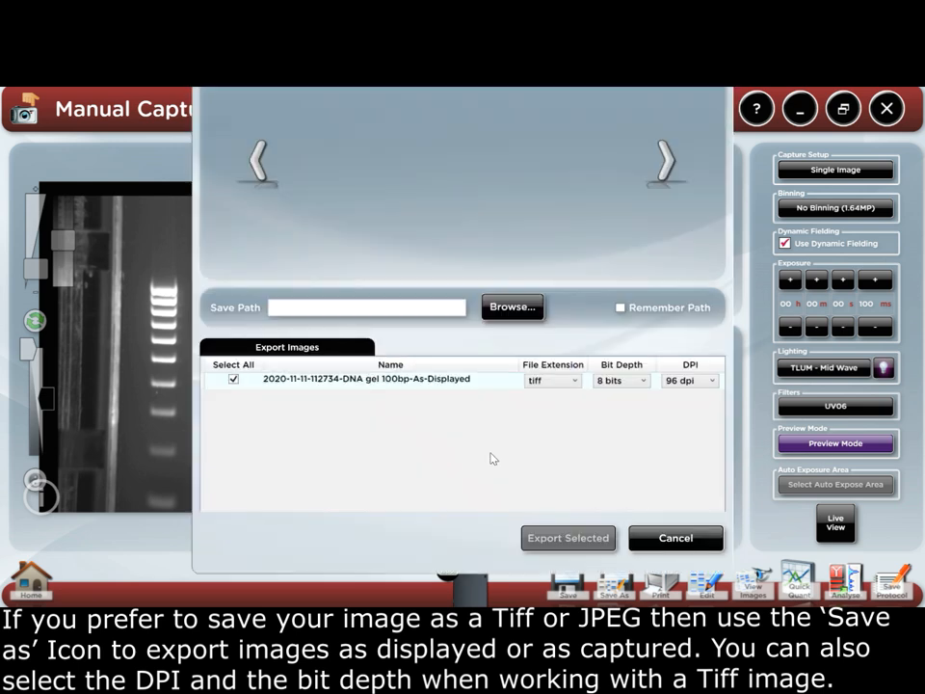
pyautogui.click(710, 381)
pyautogui.click(640, 385)
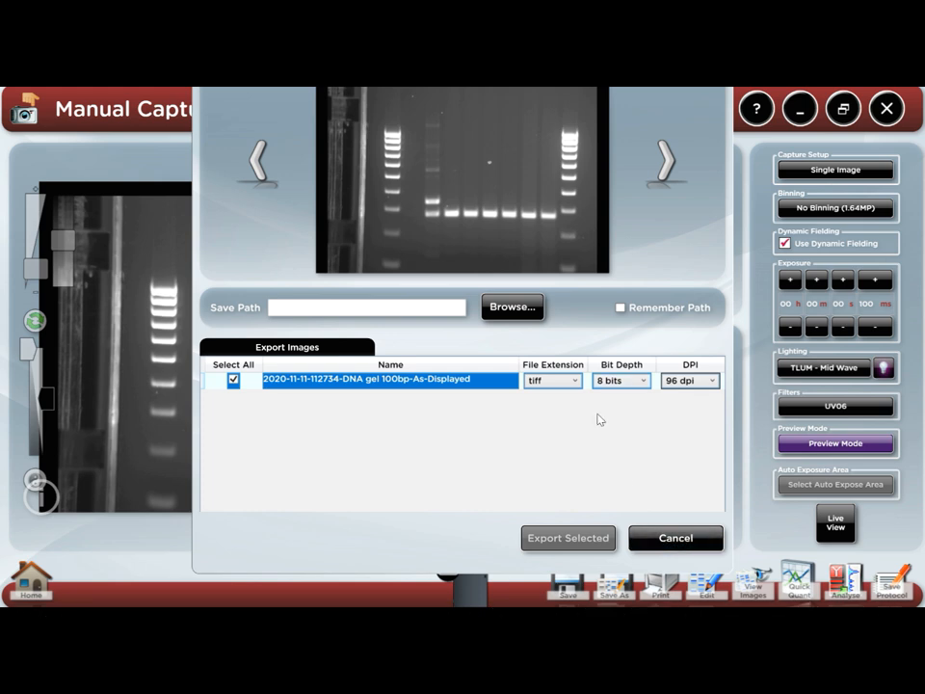
# Export the 8-bit TIFF to the Desktop and open it in GeneTools for analysis
pyautogui.click(514, 307)
pyautogui.click(479, 425)
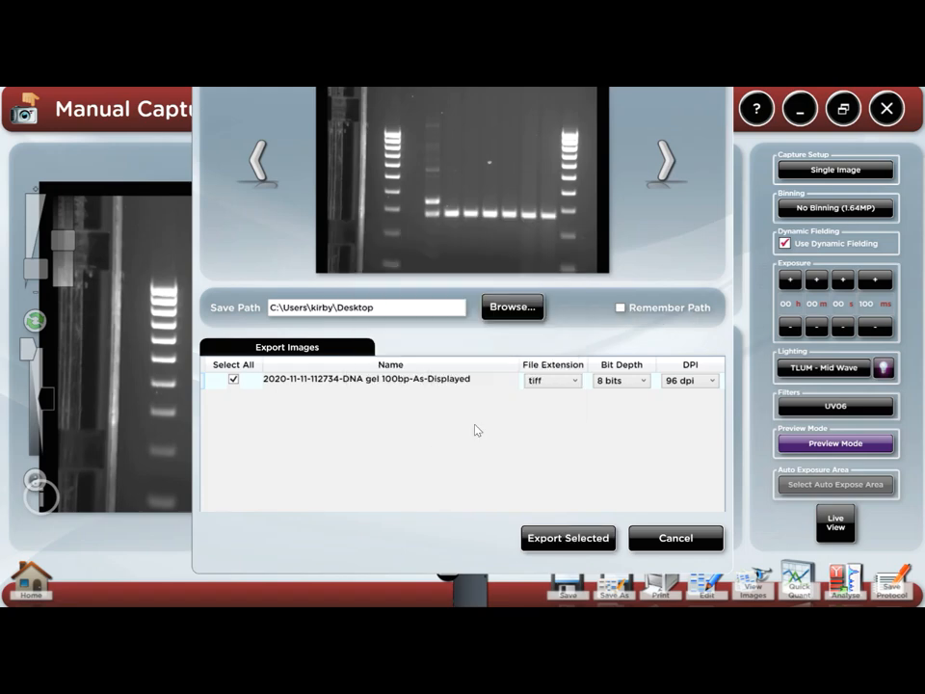
pyautogui.click(568, 537)
pyautogui.click(677, 481)
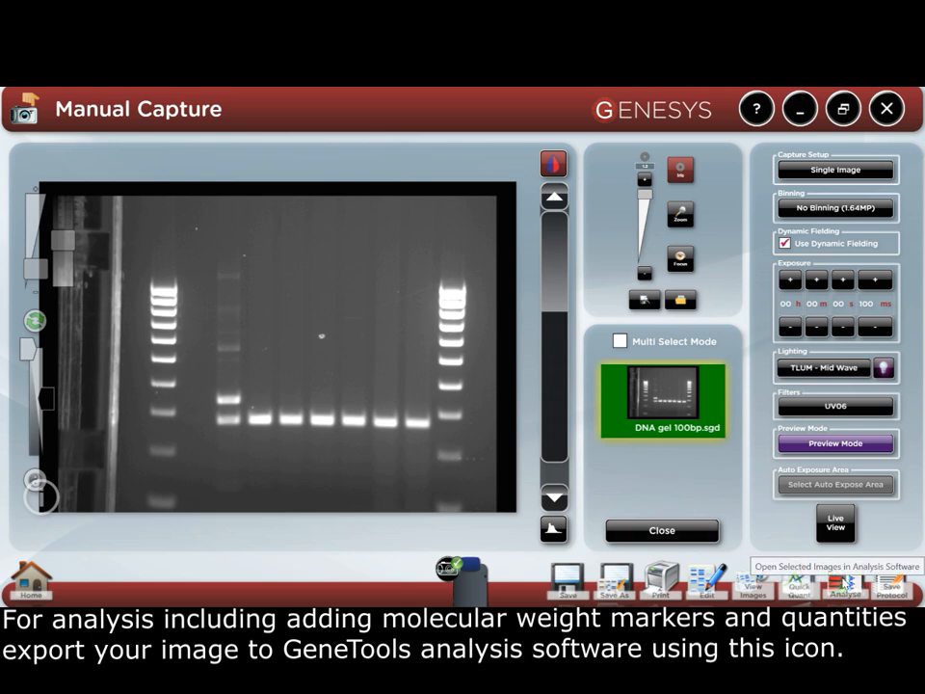
pyautogui.click(843, 581)
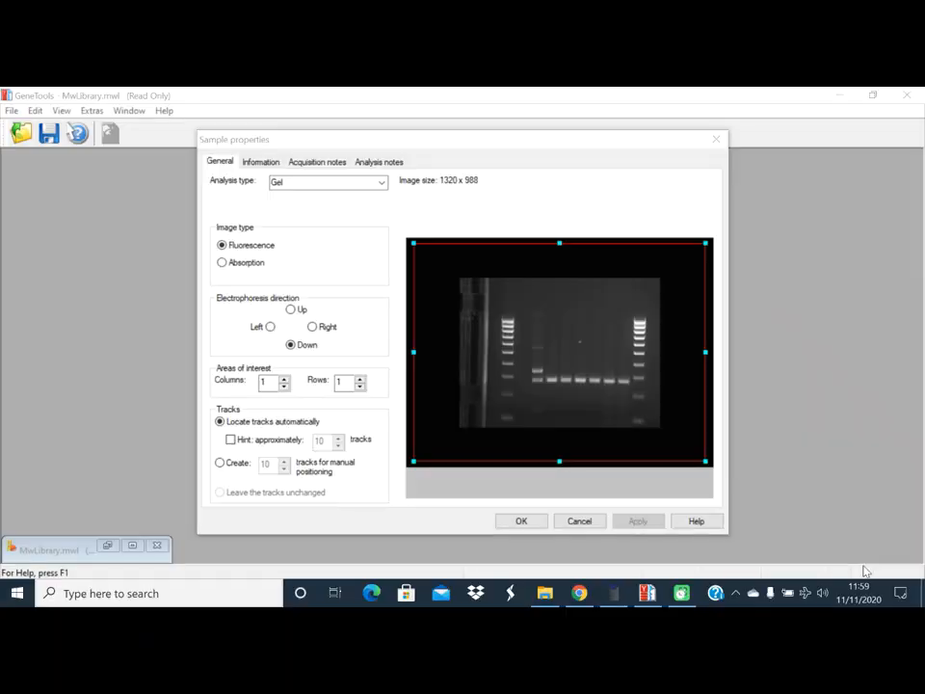